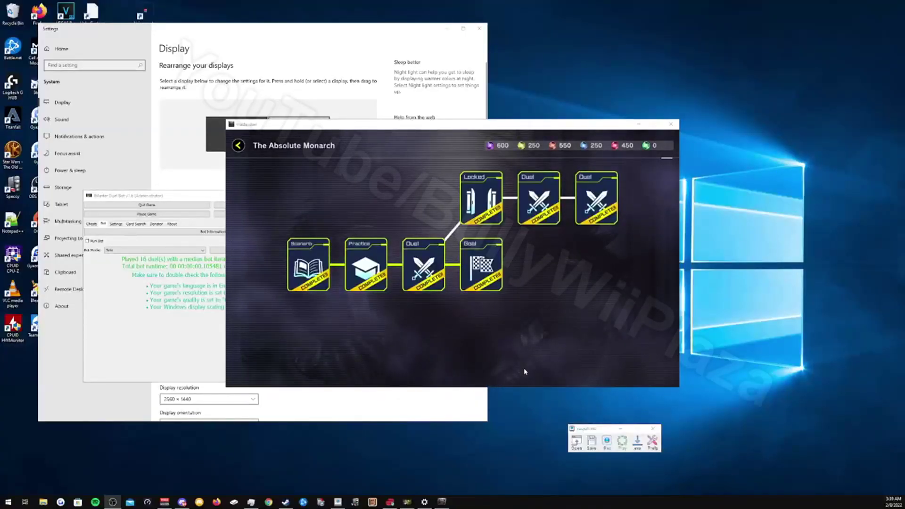
Leave The Absolute Monarch map for the Solo Mode gate list and bring the bot window forward.
{"action": "left_click", "coordinate": [238, 145]}
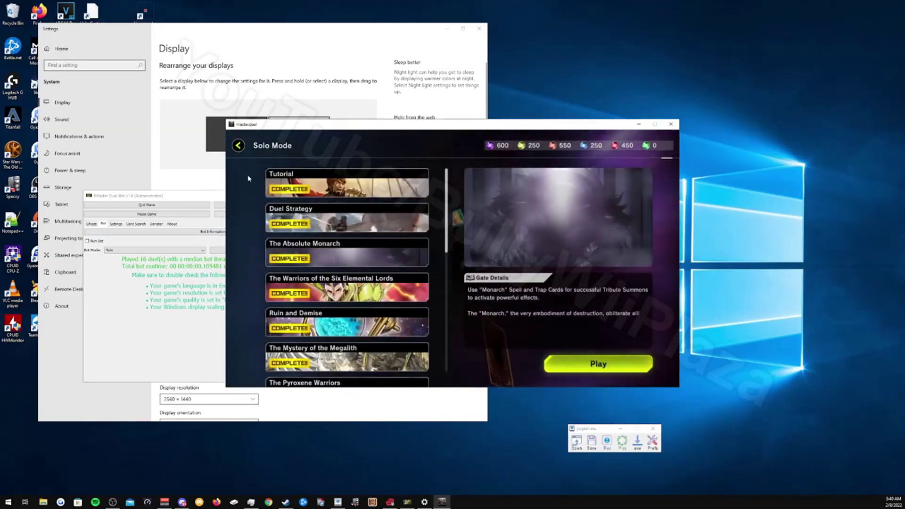
{"action": "left_click", "coordinate": [107, 268]}
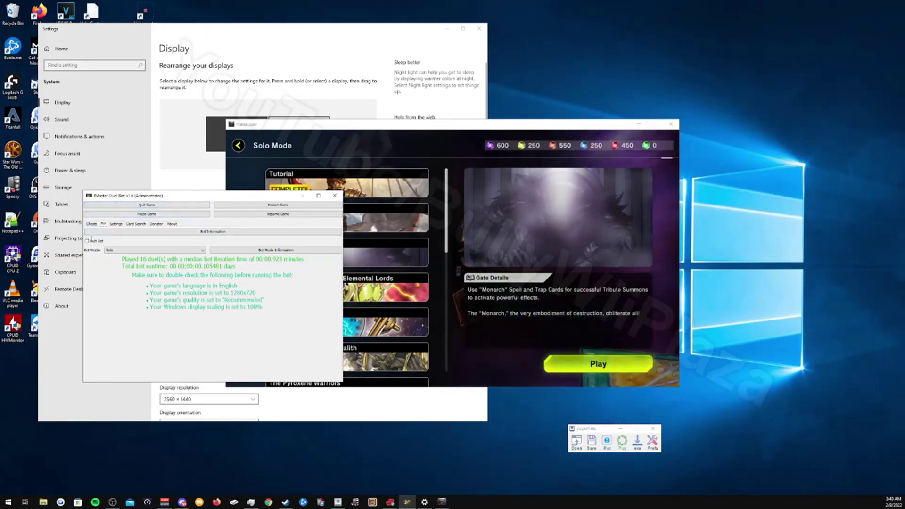
Check the bot's Cheats tab, return Master Duel to its home screen, and show the settings submenu.
{"action": "left_click", "coordinate": [92, 223]}
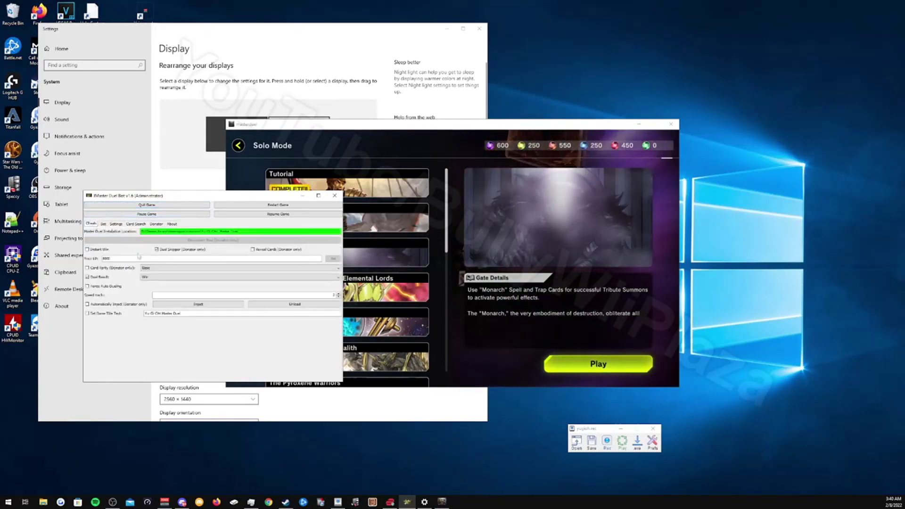
{"action": "left_click", "coordinate": [235, 148]}
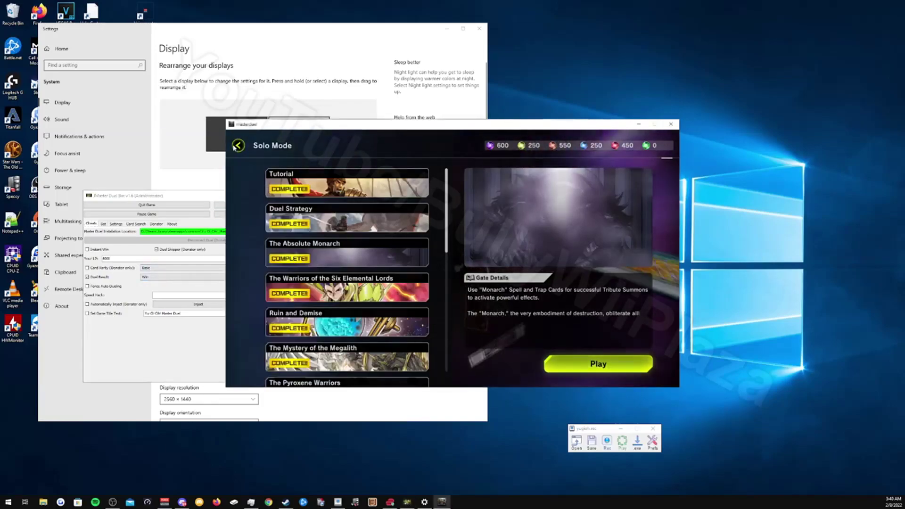
{"action": "left_click", "coordinate": [235, 147]}
{"action": "left_click", "coordinate": [102, 224]}
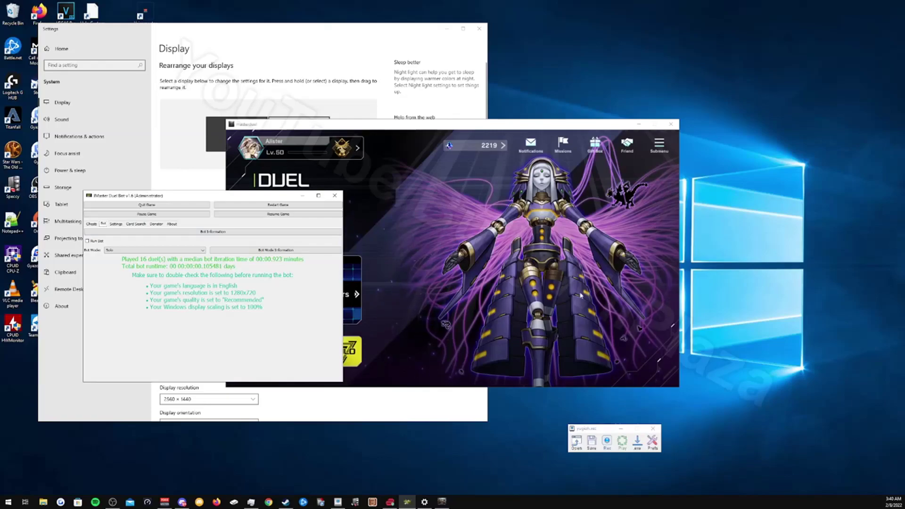
{"action": "left_click", "coordinate": [237, 195]}
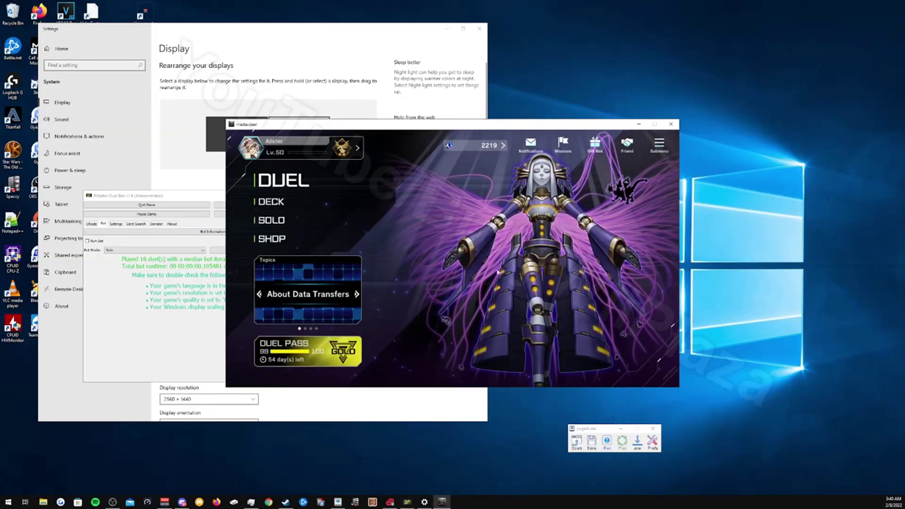
{"action": "left_click", "coordinate": [654, 151]}
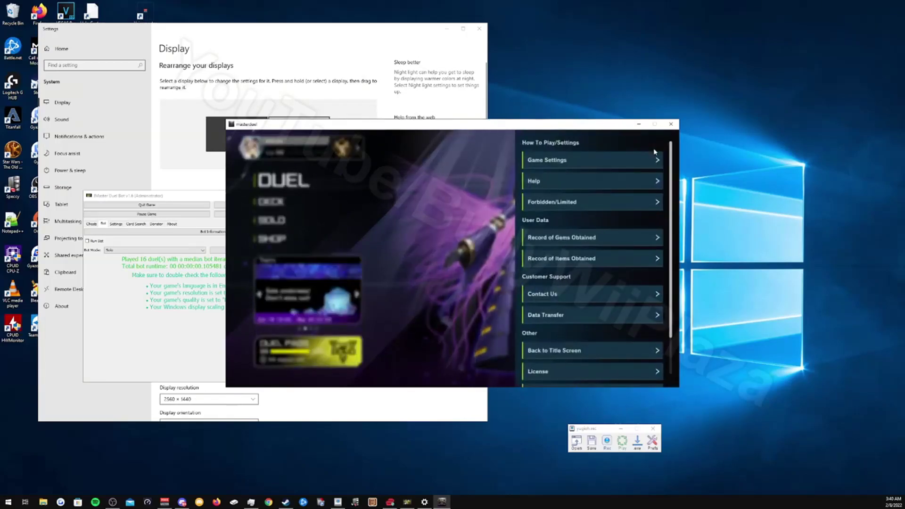
Open Master Duel's Game Settings and confirm graphics Quality stays Recommended, matching the bot's checklist.
{"action": "left_click", "coordinate": [655, 158]}
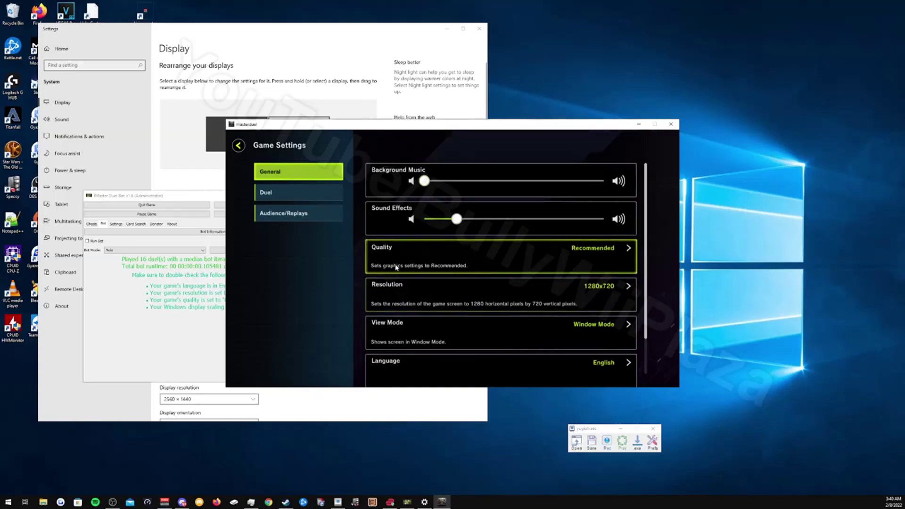
{"action": "left_click", "coordinate": [197, 343]}
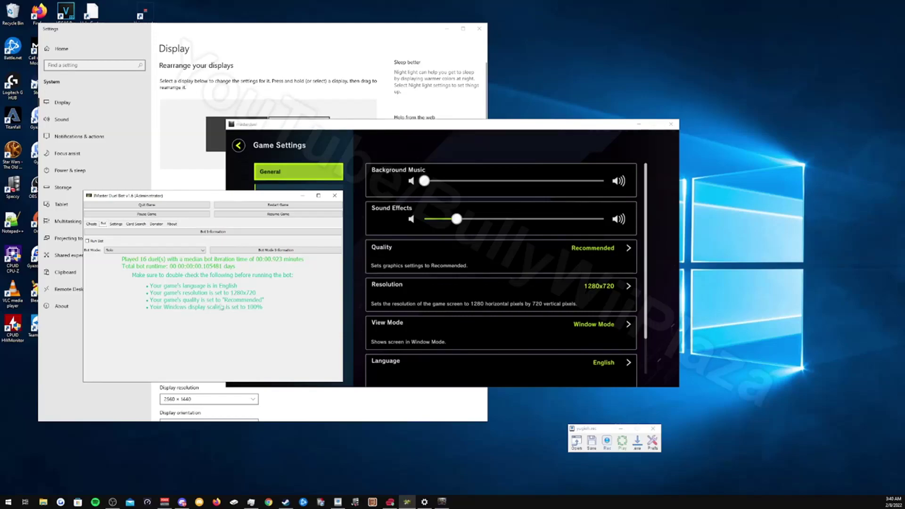
{"action": "left_click", "coordinate": [567, 261]}
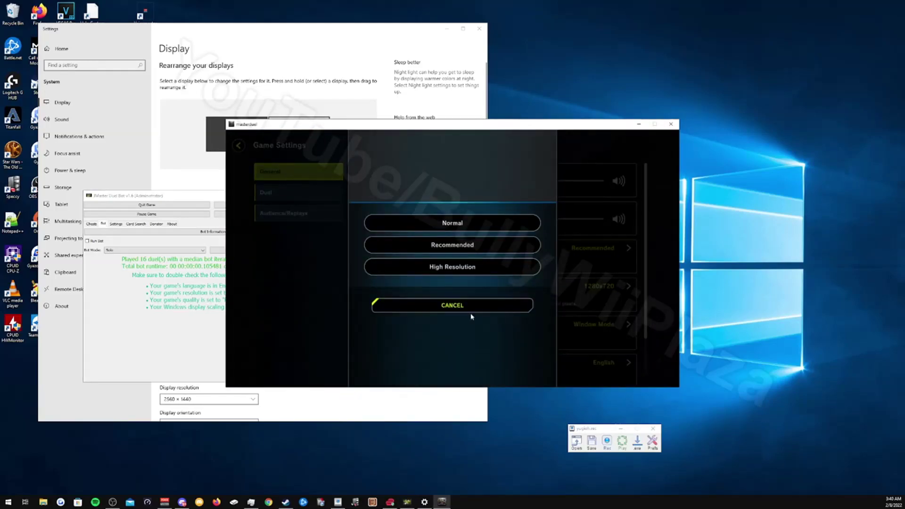
{"action": "left_click", "coordinate": [444, 305]}
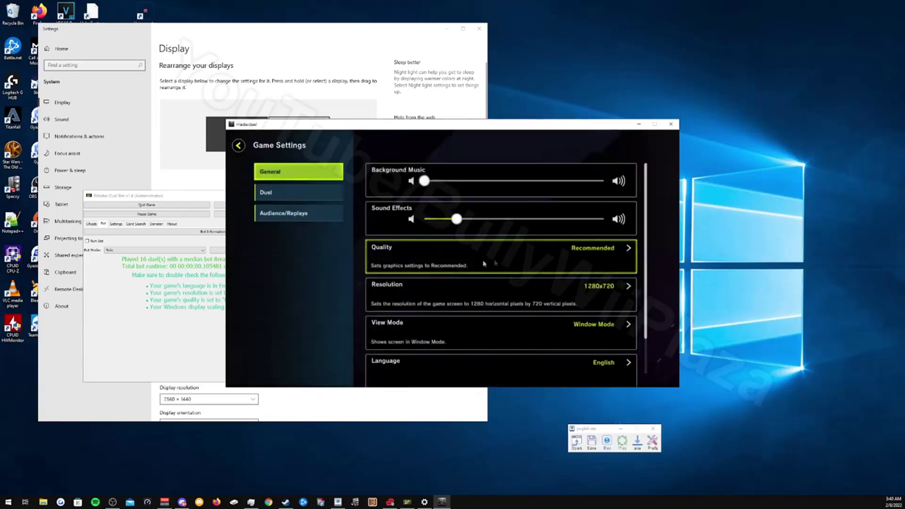
{"action": "left_click", "coordinate": [205, 327]}
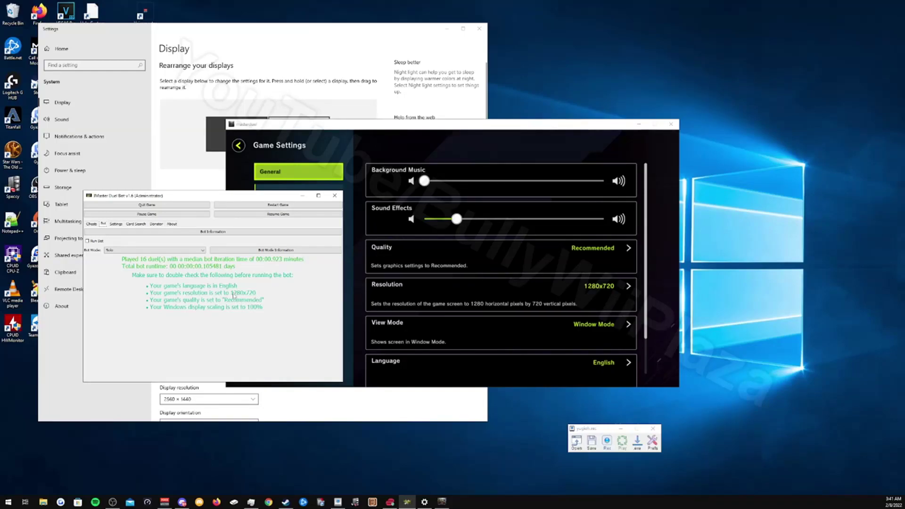
{"action": "left_click", "coordinate": [468, 310]}
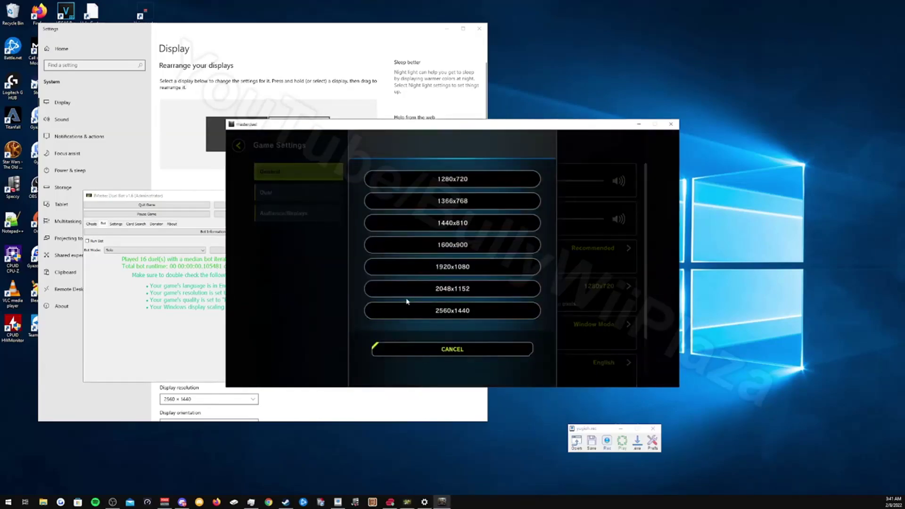
{"action": "left_click", "coordinate": [427, 349]}
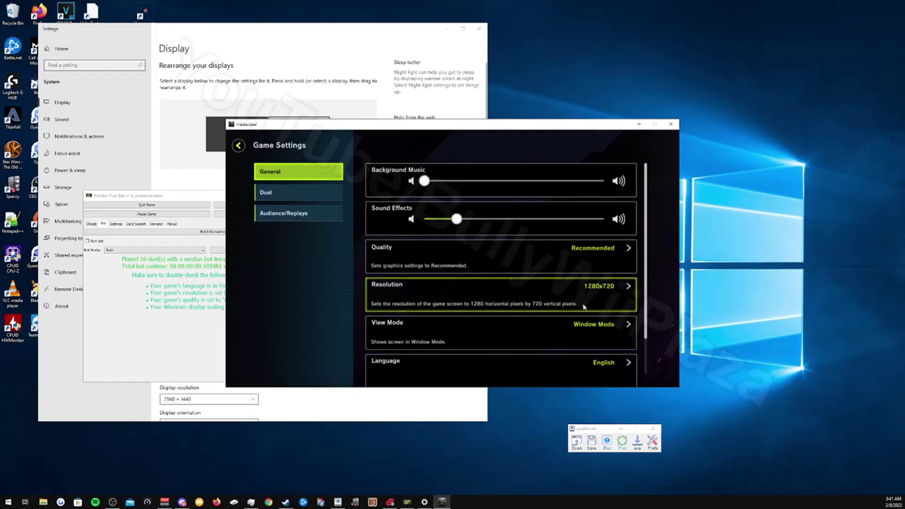
{"action": "left_click", "coordinate": [163, 332]}
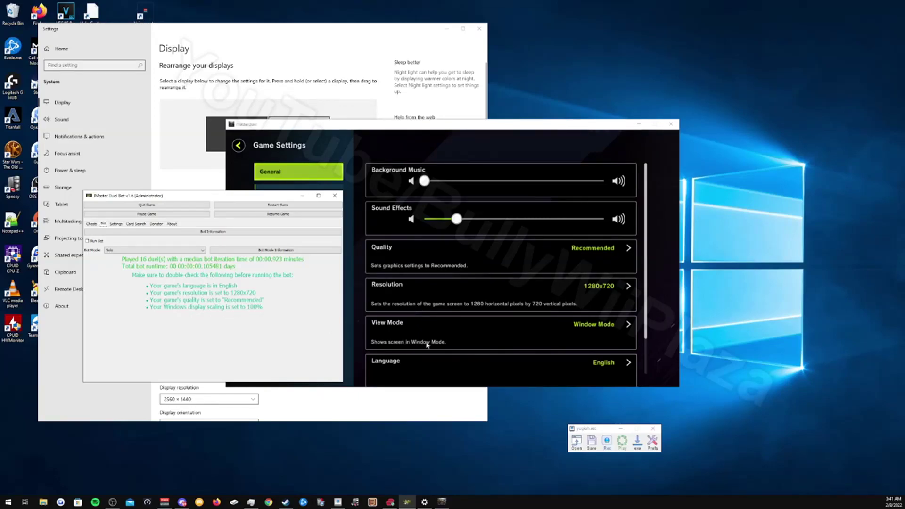
Focus Windows Settings and call up the desktop menu to reach Display settings.
{"action": "left_click", "coordinate": [387, 400]}
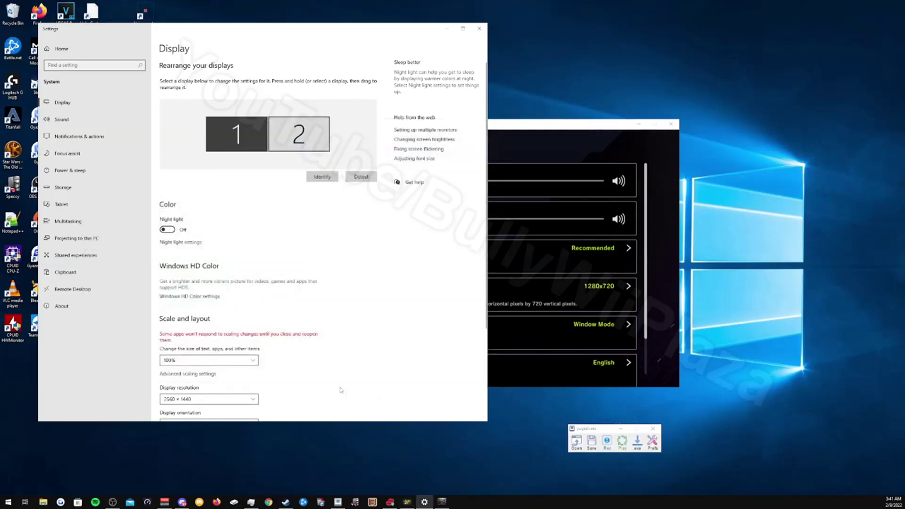
{"action": "right_click", "coordinate": [618, 83]}
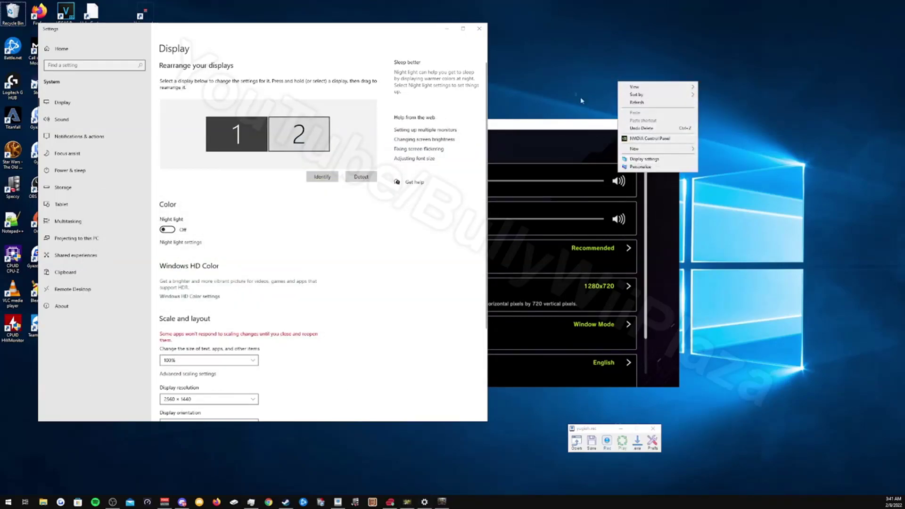
{"action": "right_click", "coordinate": [554, 61]}
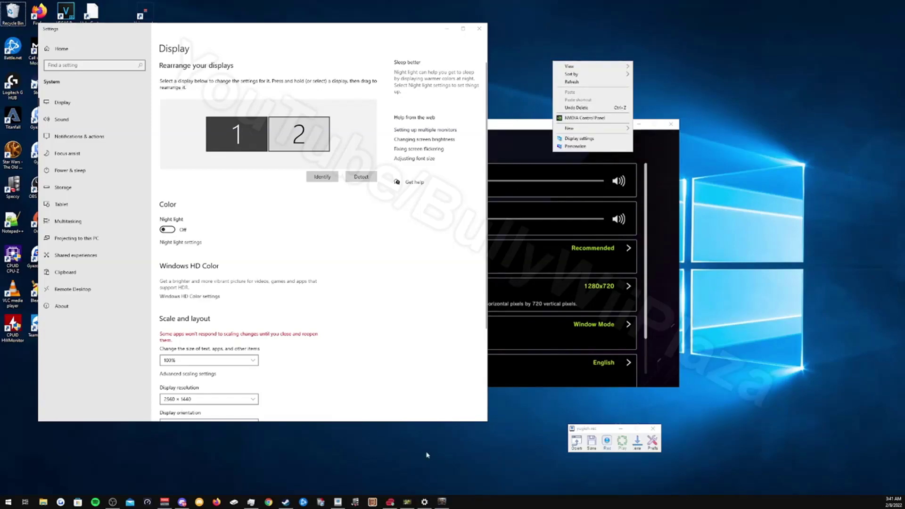
{"action": "right_click", "coordinate": [540, 411]}
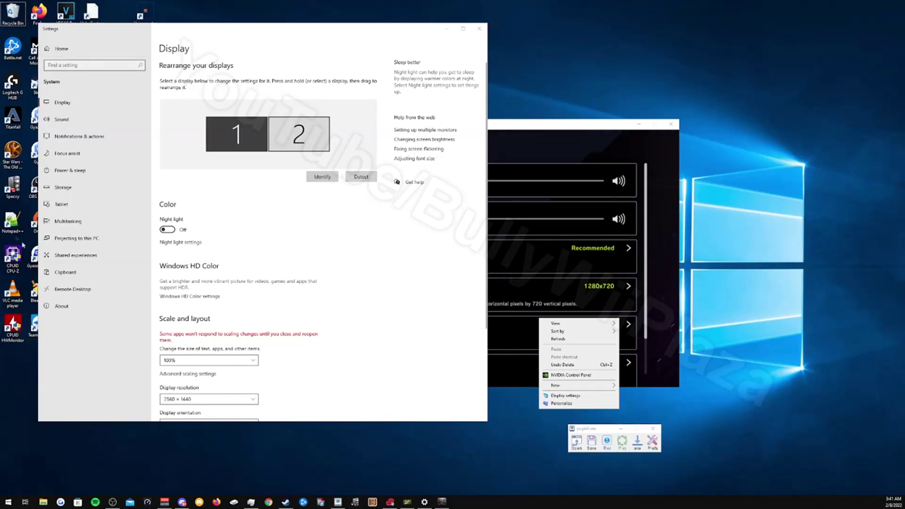
Keep 'Change the size of text' scaling at 100%, then return to Master Duel's Game Settings.
{"action": "left_click", "coordinate": [372, 311]}
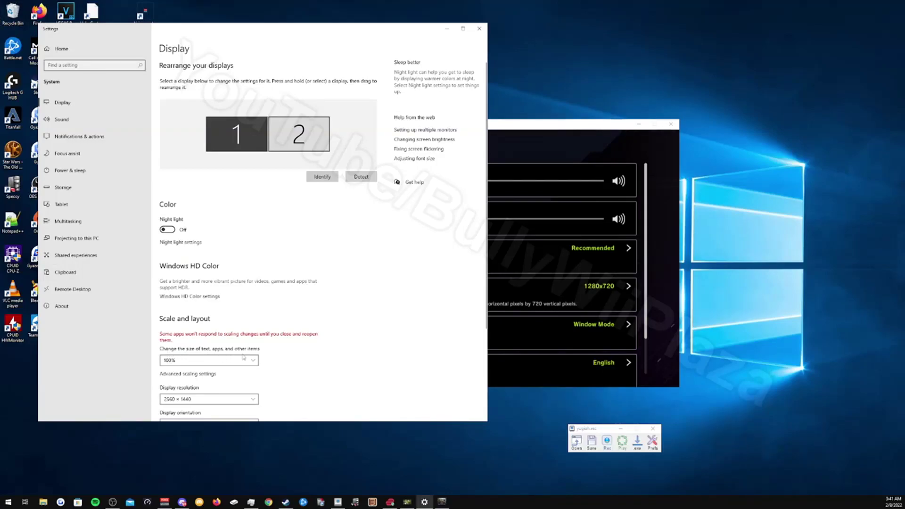
{"action": "left_click", "coordinate": [172, 362]}
{"action": "left_click", "coordinate": [281, 374]}
{"action": "scroll", "coordinate": [256, 384], "scroll_direction": "down", "scroll_amount": 2}
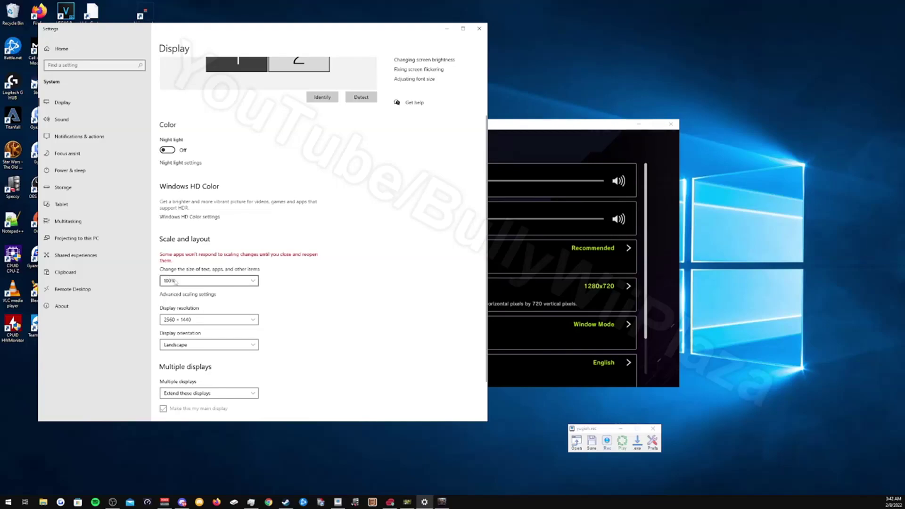
{"action": "left_click", "coordinate": [175, 281]}
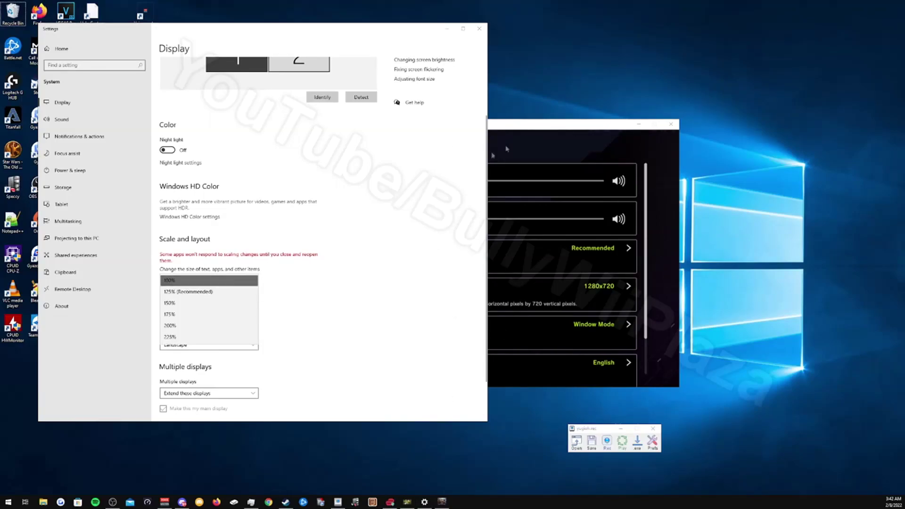
{"action": "left_click", "coordinate": [205, 282]}
{"action": "left_click", "coordinate": [653, 282]}
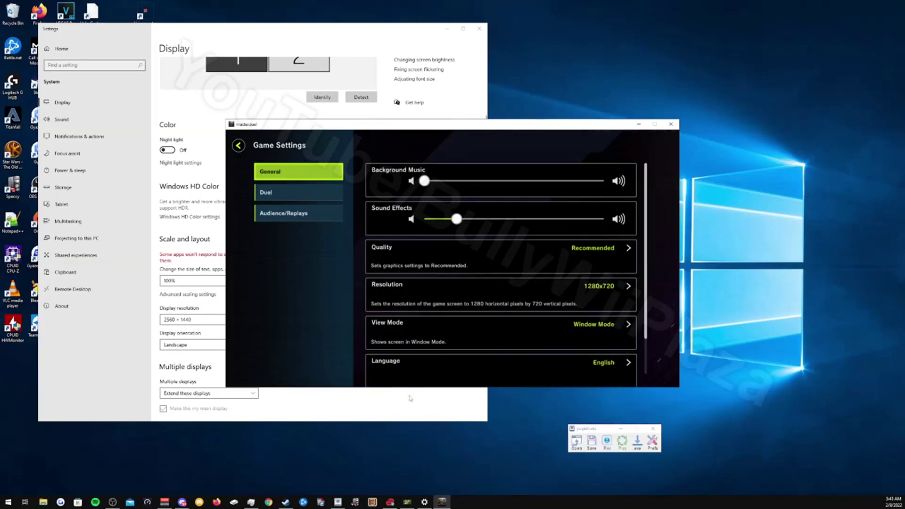
Restore the bot window and tick Instant Win under its Cheats.
{"action": "left_click", "coordinate": [407, 501]}
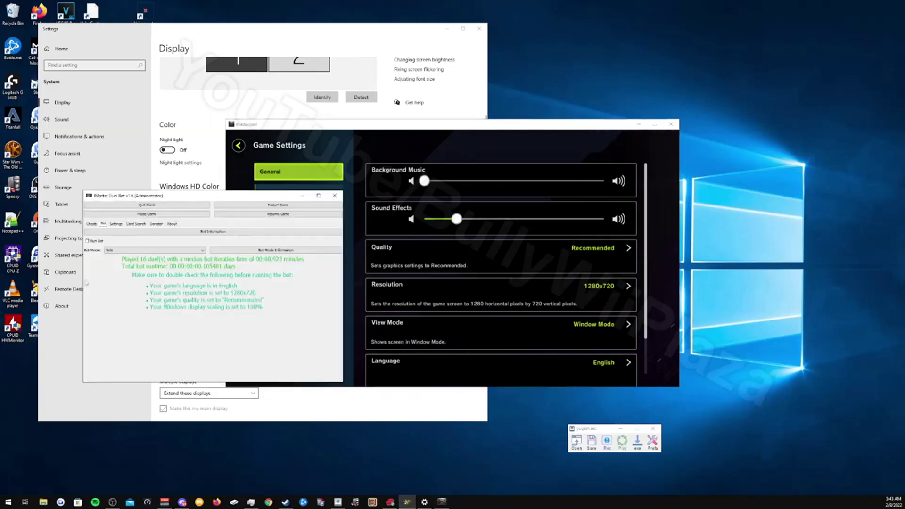
{"action": "left_click", "coordinate": [92, 225]}
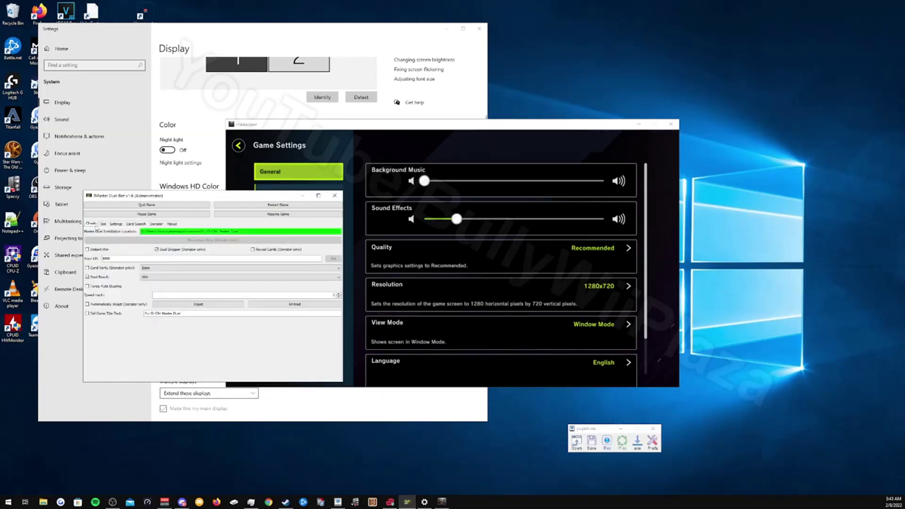
{"action": "left_click", "coordinate": [87, 251]}
{"action": "left_click", "coordinate": [158, 251]}
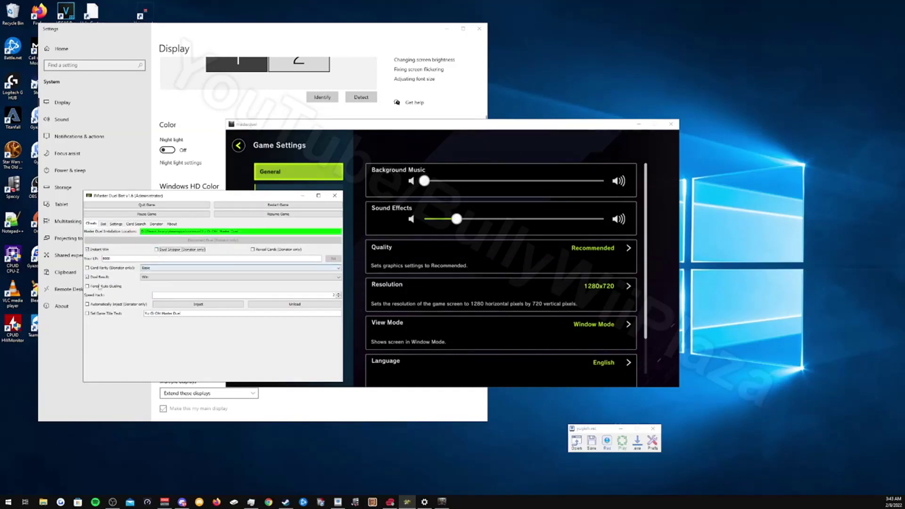
{"action": "left_click", "coordinate": [87, 277]}
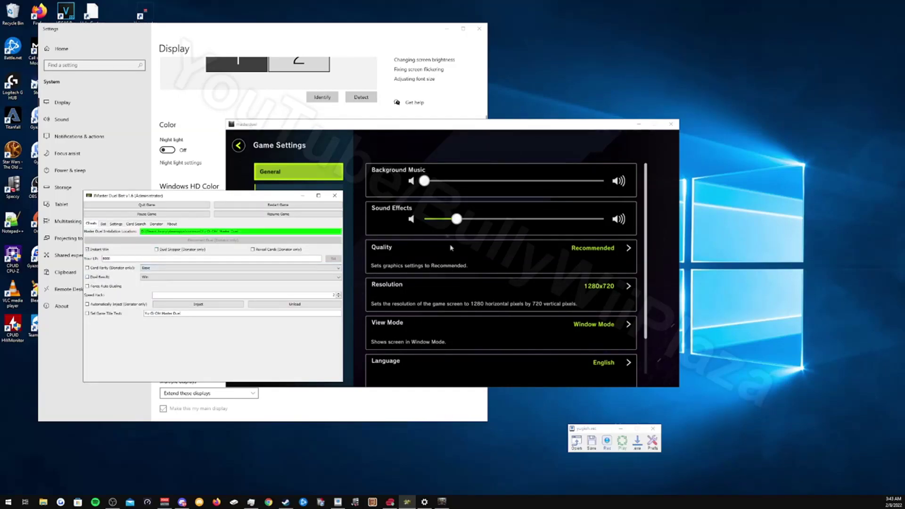
Close Master Duel's Game Settings and start the bot running solo duels.
{"action": "left_click", "coordinate": [239, 146]}
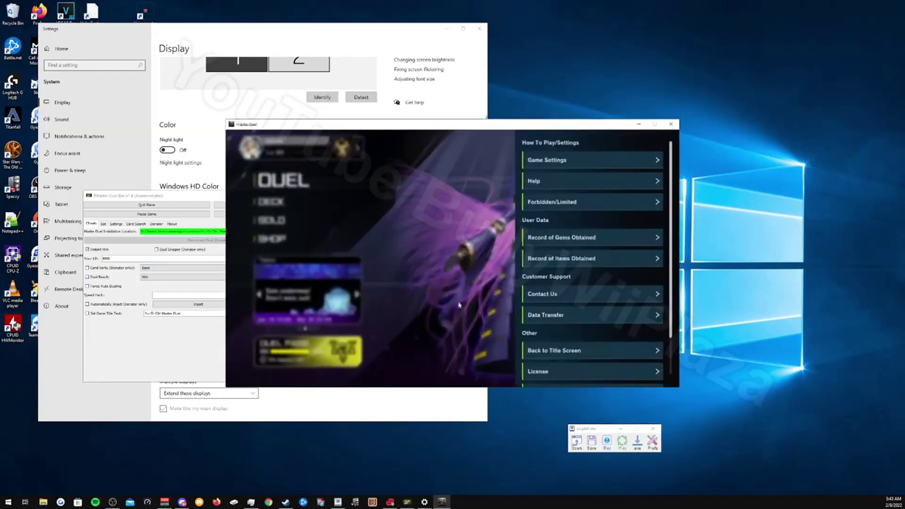
{"action": "left_click", "coordinate": [446, 306]}
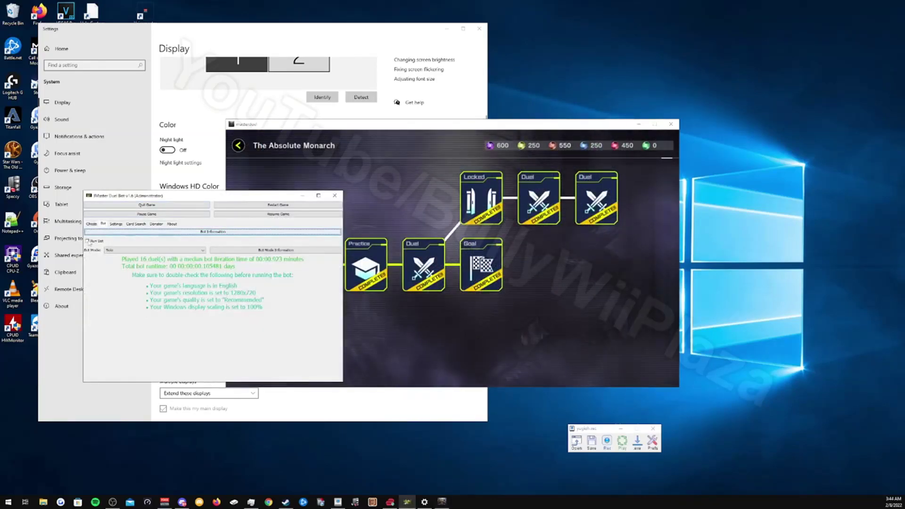
{"action": "left_click", "coordinate": [88, 241]}
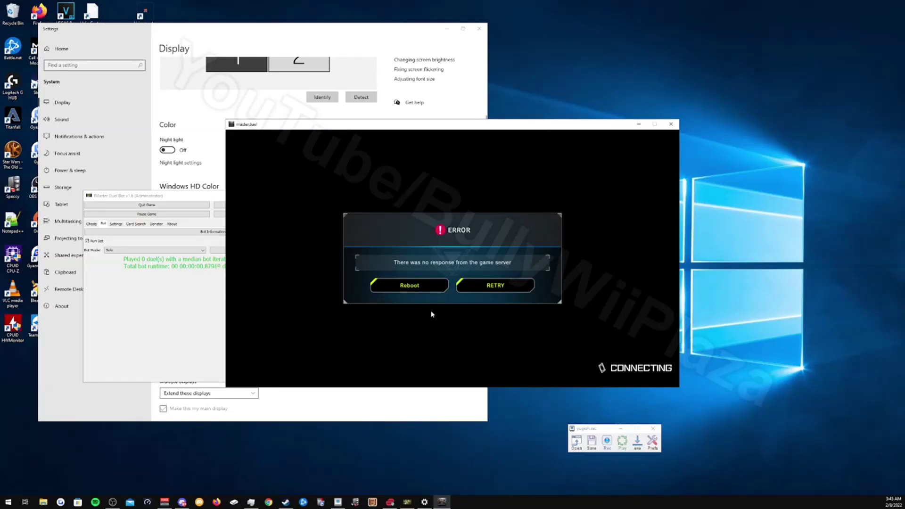
Reboot Master Duel from the 'no response from the game server' error.
{"action": "left_click", "coordinate": [424, 288]}
Stop the bot and dismiss the 'Bot stopped' notice.
{"action": "left_click", "coordinate": [217, 301]}
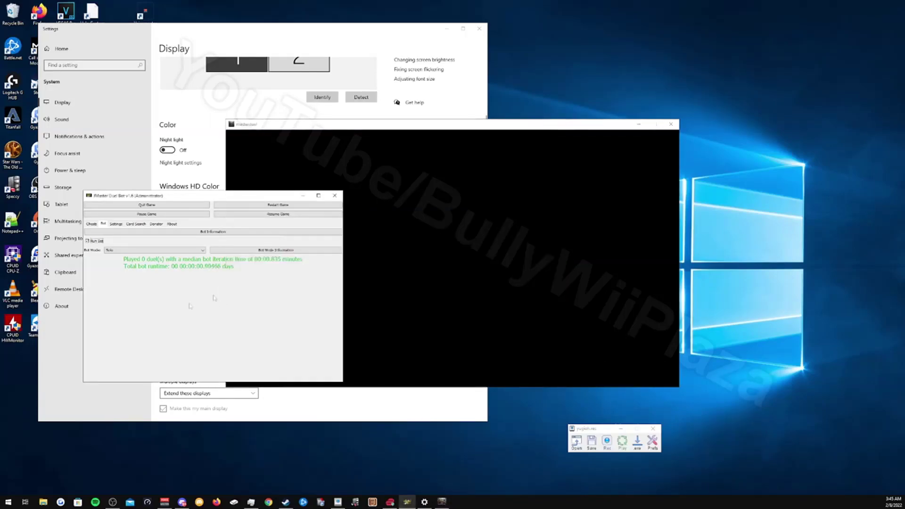
{"action": "left_click", "coordinate": [281, 205]}
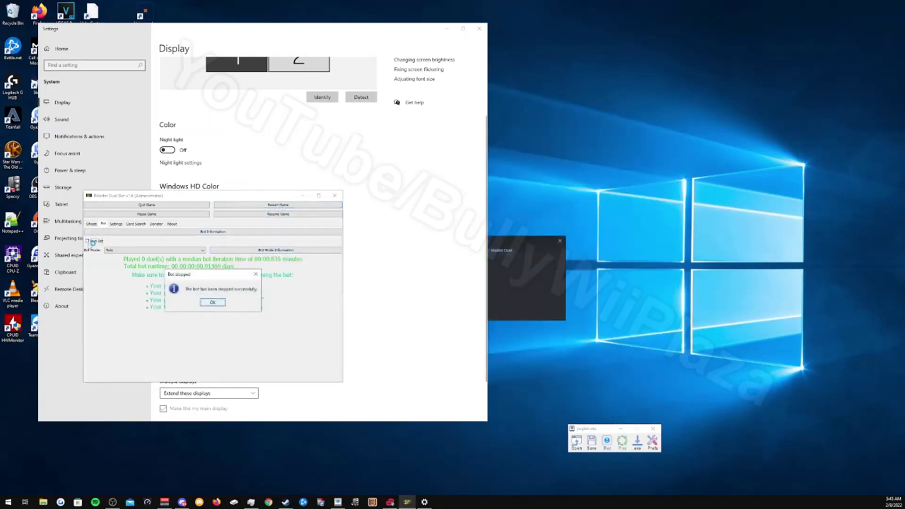
{"action": "left_click", "coordinate": [213, 302]}
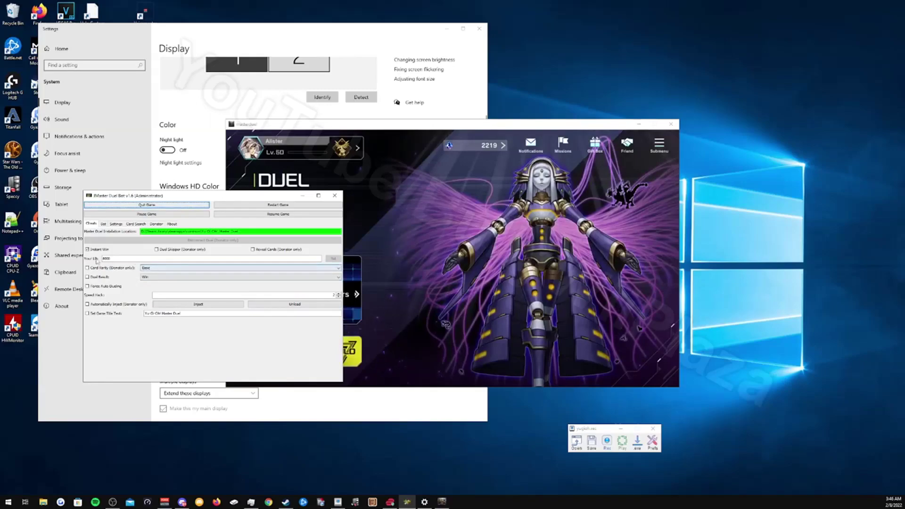
Untick Instant Win and tick Duel Skipper in the bot's Cheats.
{"action": "left_click", "coordinate": [105, 249]}
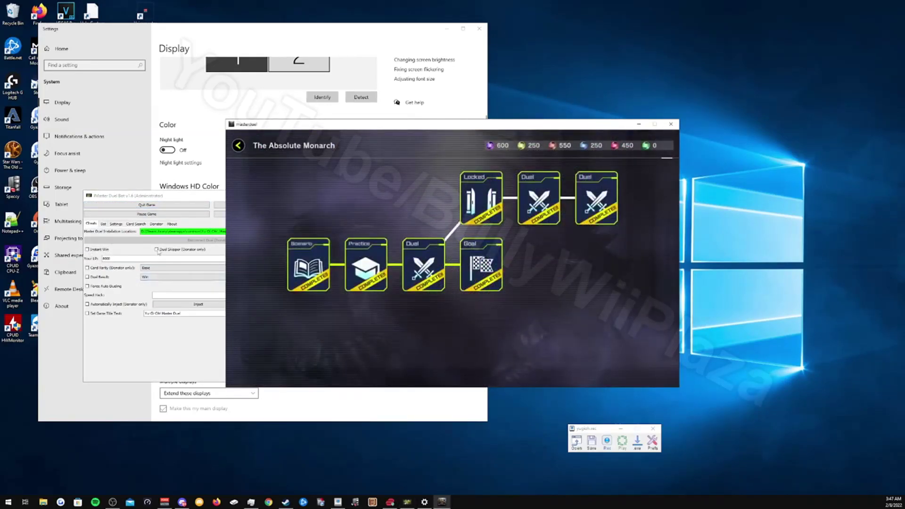
{"action": "left_click", "coordinate": [152, 196]}
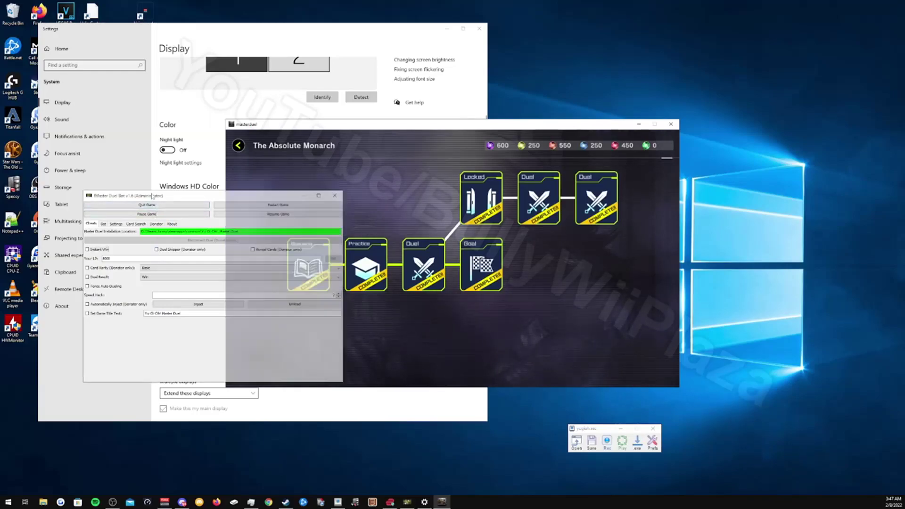
{"action": "left_click", "coordinate": [157, 251]}
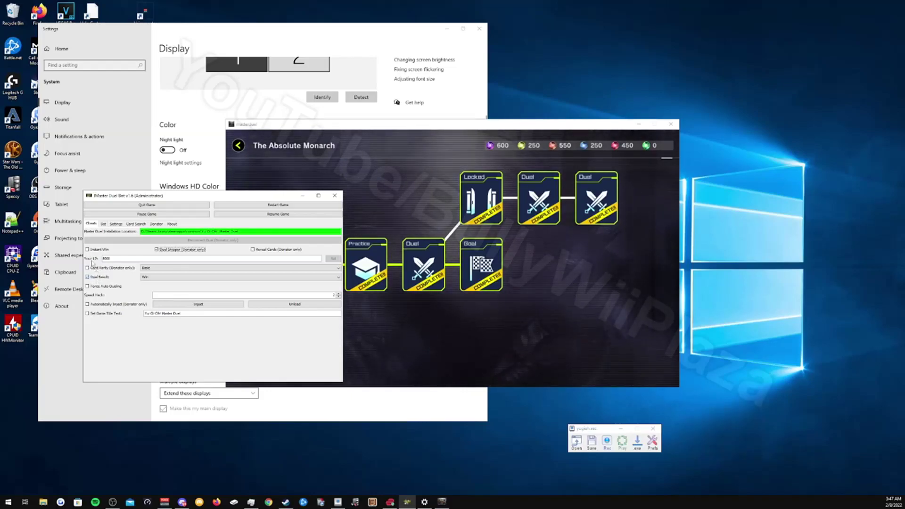
{"action": "left_click", "coordinate": [102, 224]}
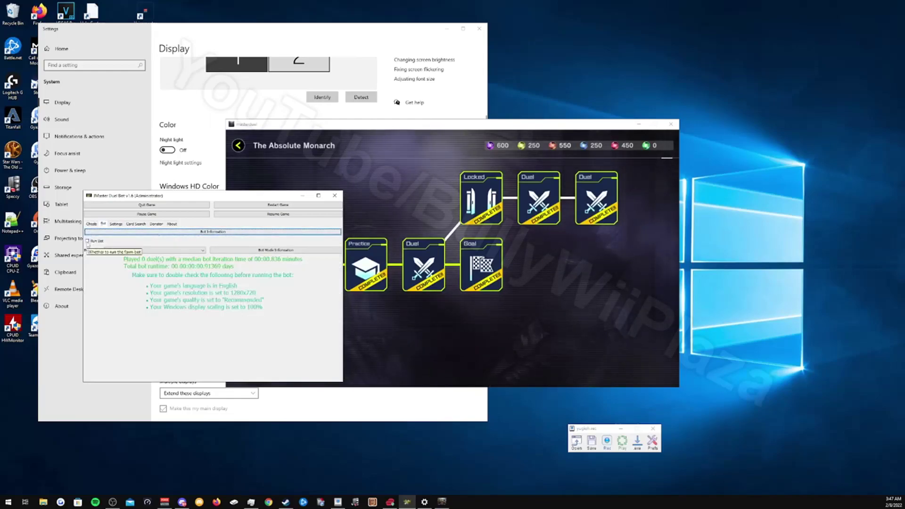
Tick Run Bot and play The Absolute Monarch duel, looping to five duels.
{"action": "left_click", "coordinate": [87, 241]}
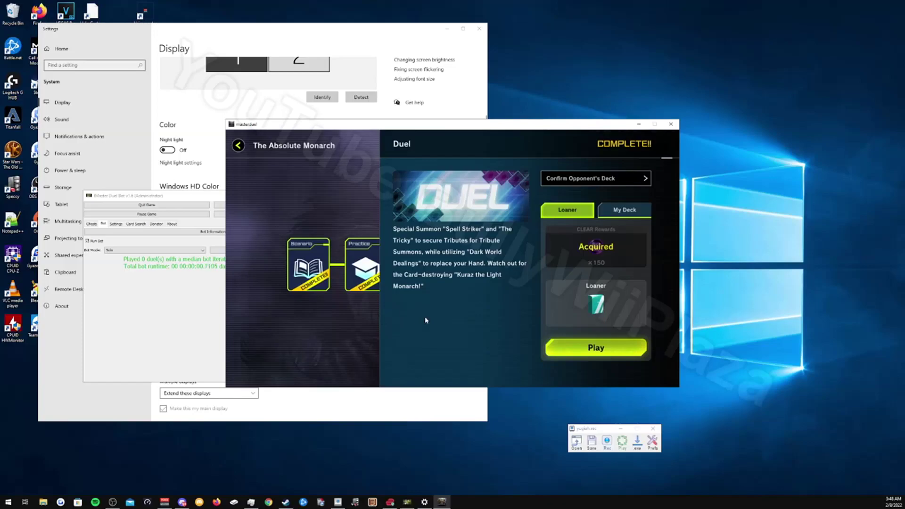
{"action": "left_click", "coordinate": [594, 349]}
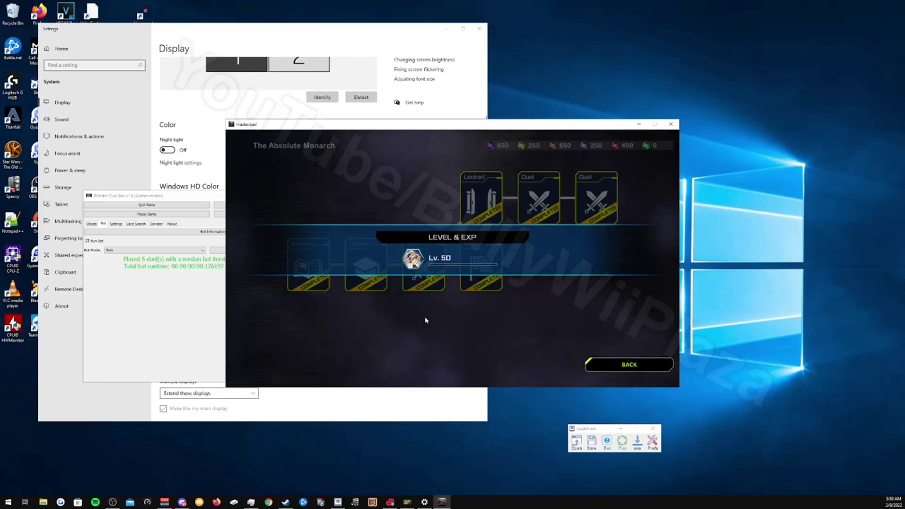
Dismiss the Level & EXP results as the bot completes its sixth duel.
{"action": "left_click", "coordinate": [425, 320]}
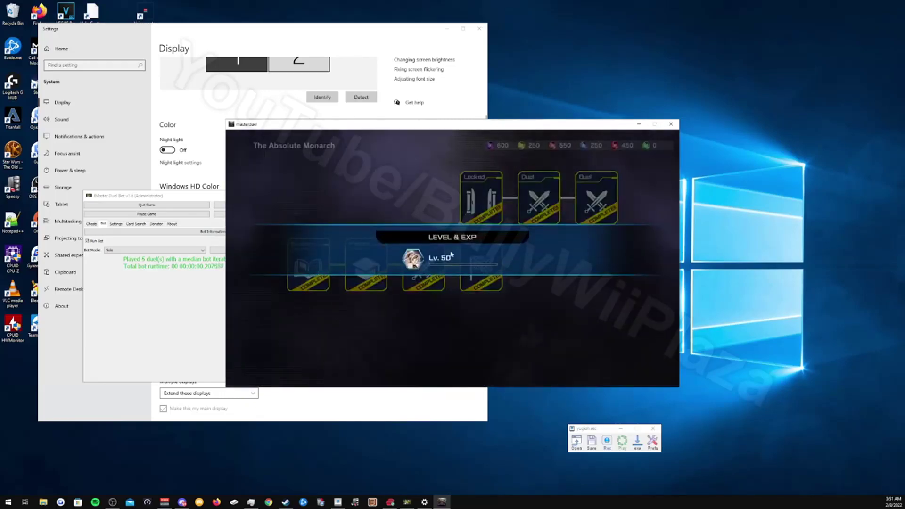
{"action": "left_click", "coordinate": [451, 325]}
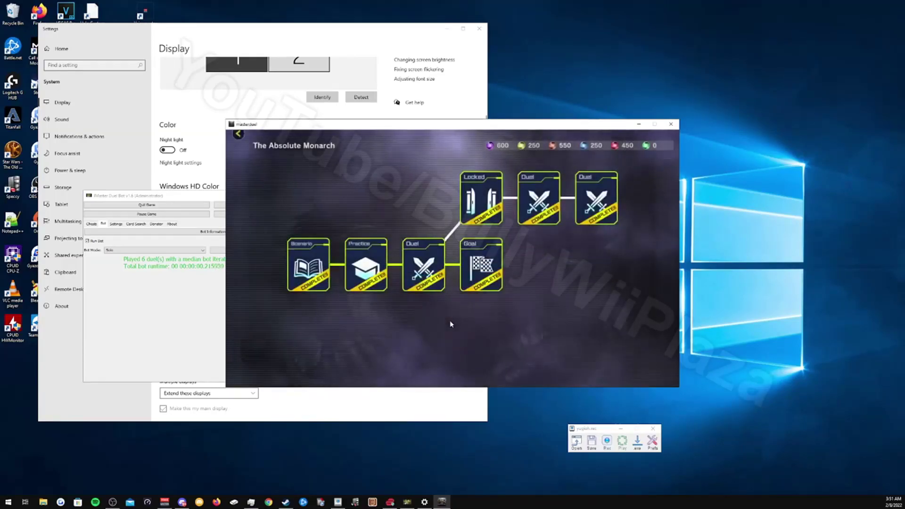